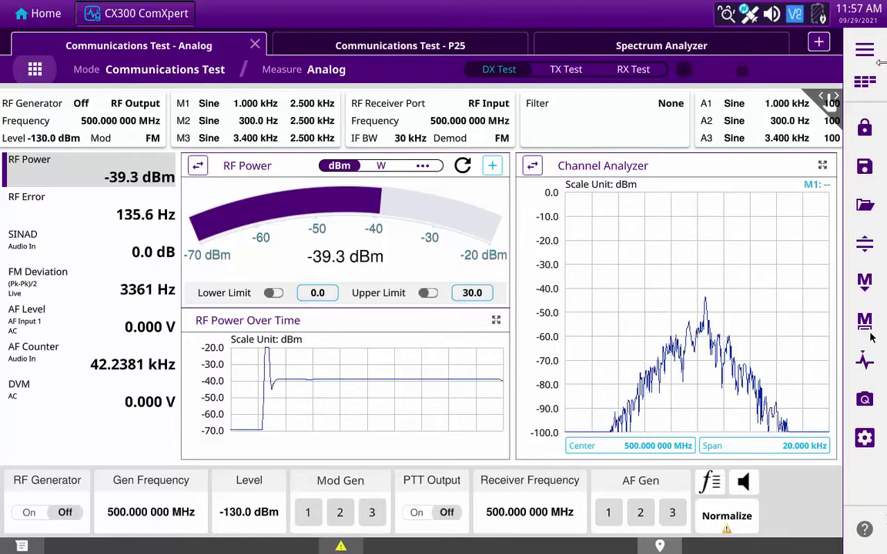
# Step: Look through the P25 and Spectrum Analyzer test tabs, then return to the Analog communications test
pyautogui.click(418, 48)
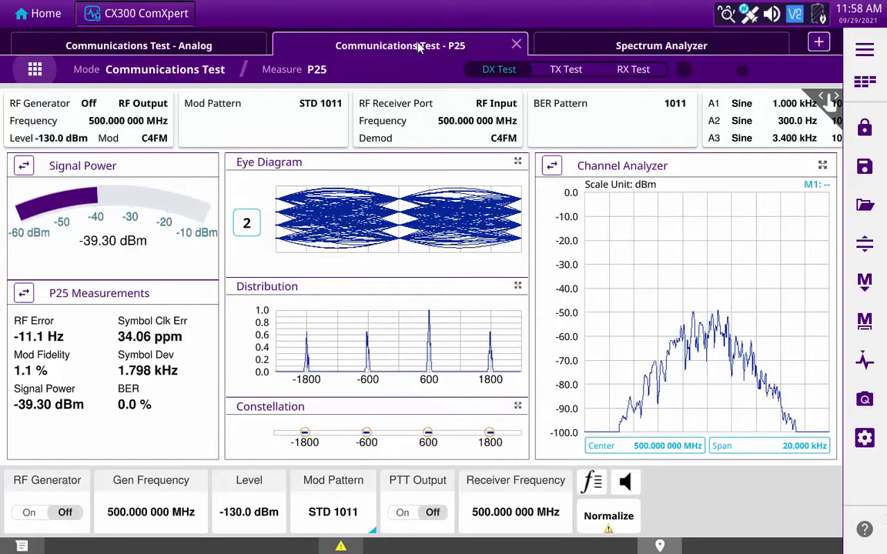
pyautogui.click(634, 51)
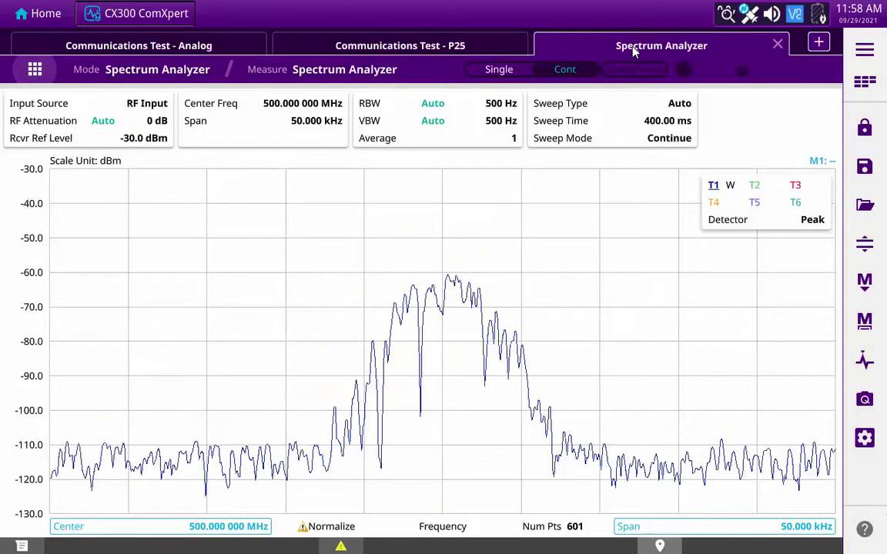
pyautogui.click(203, 46)
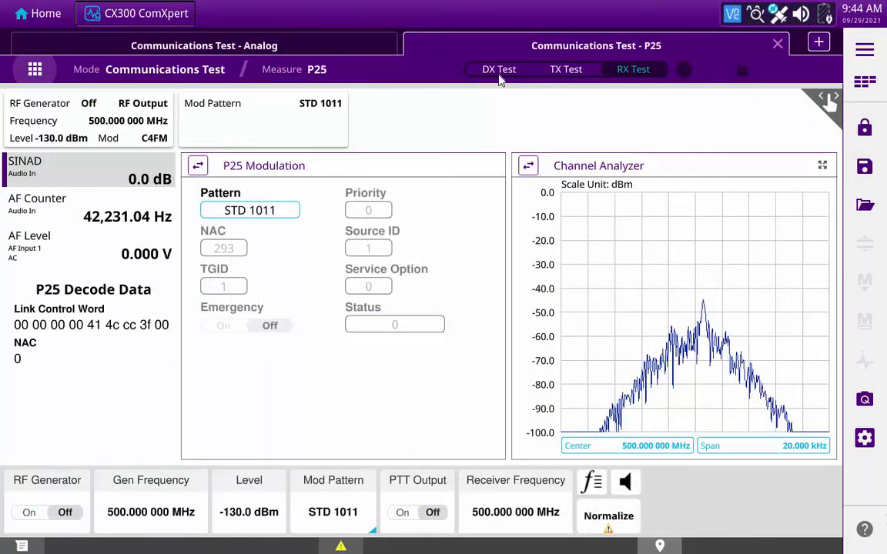
pyautogui.click(498, 71)
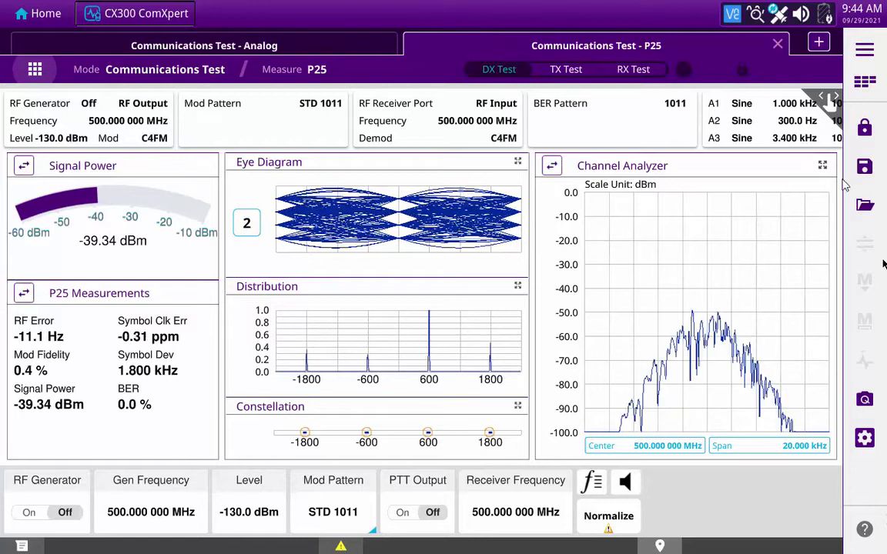
pyautogui.click(574, 70)
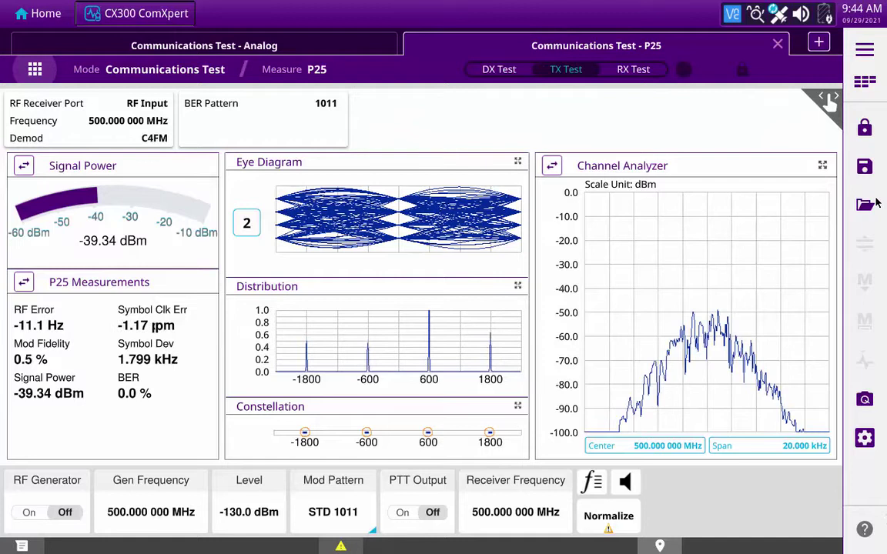
pyautogui.click(633, 70)
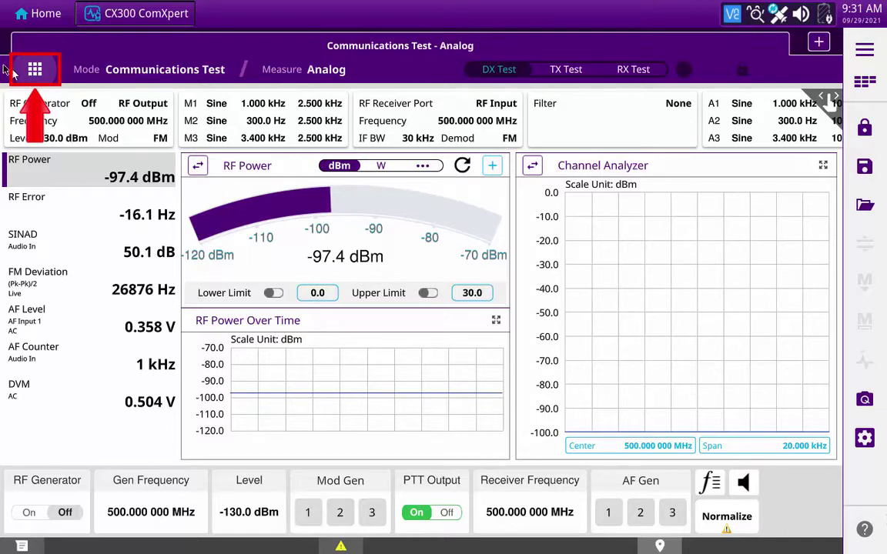
# Step: Add a new test, browsing Spectrum Analyzer and AutoTest before choosing Communications Test with P25
pyautogui.click(38, 74)
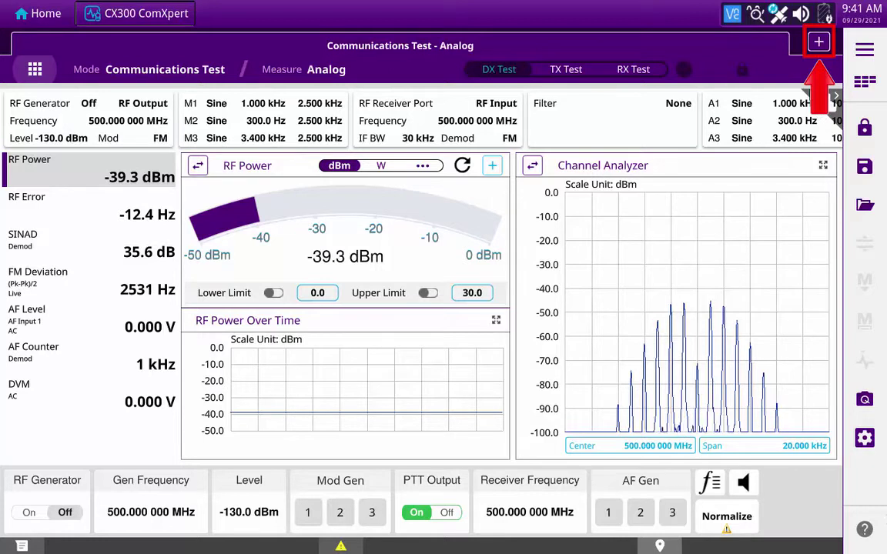
pyautogui.click(819, 43)
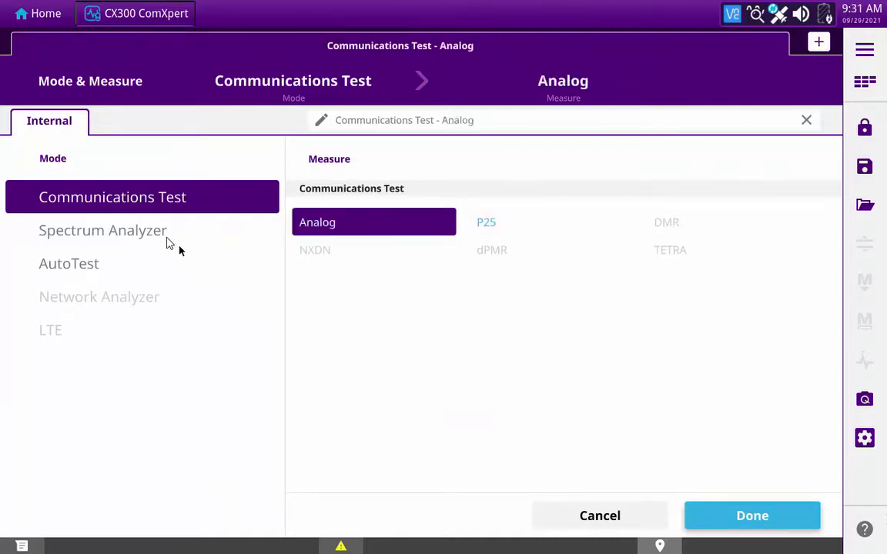
pyautogui.click(152, 238)
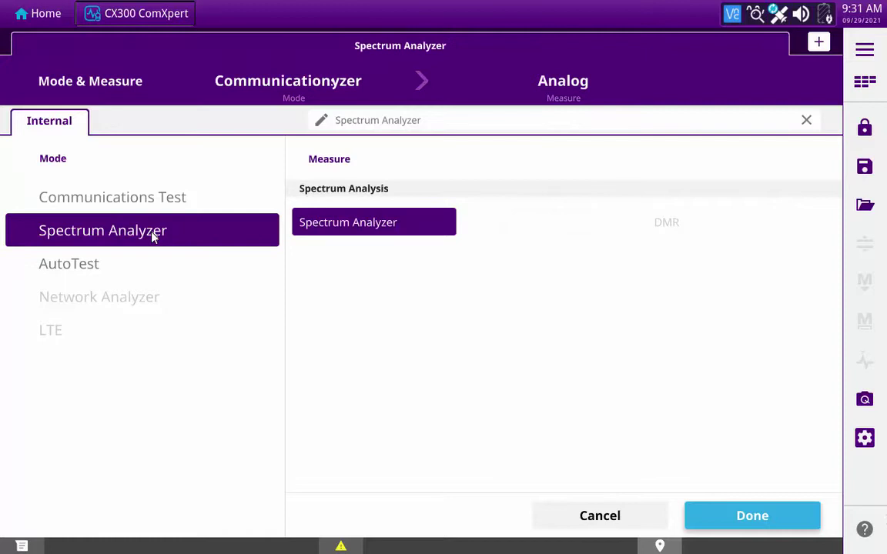
pyautogui.click(88, 266)
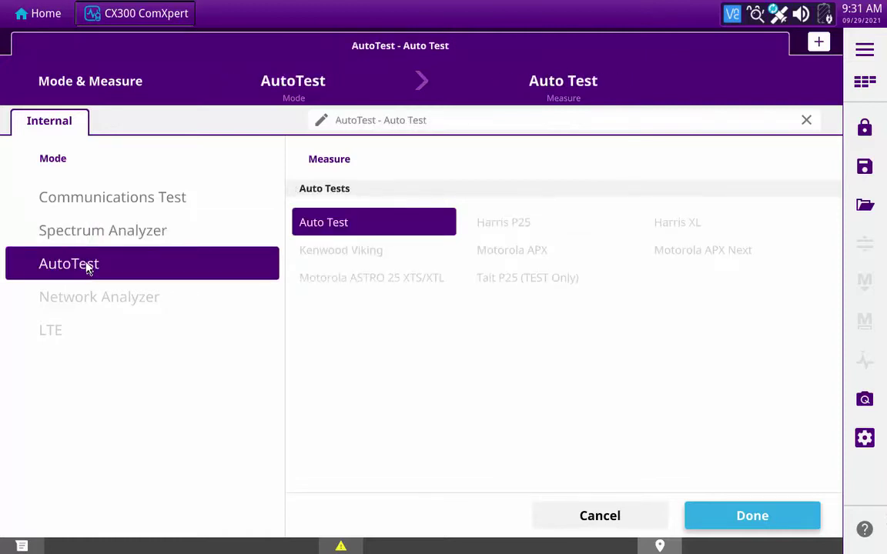
pyautogui.click(89, 199)
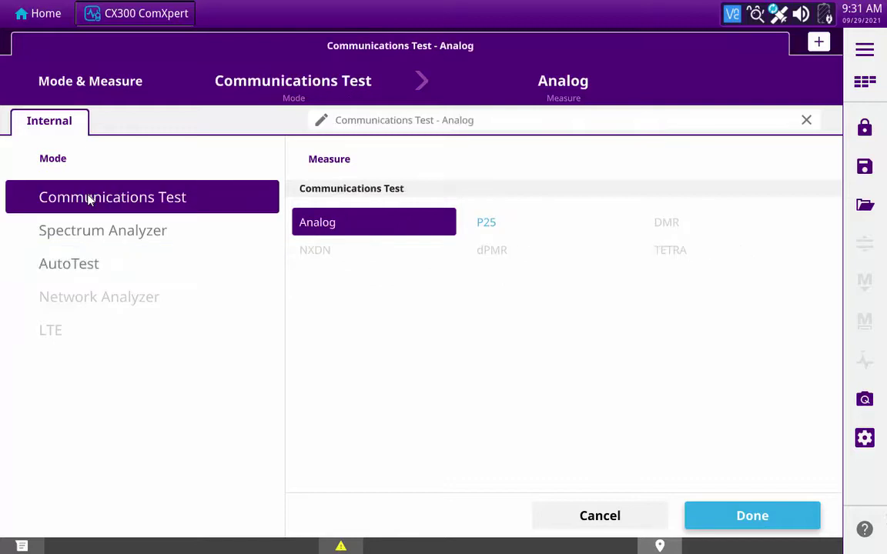
pyautogui.click(497, 236)
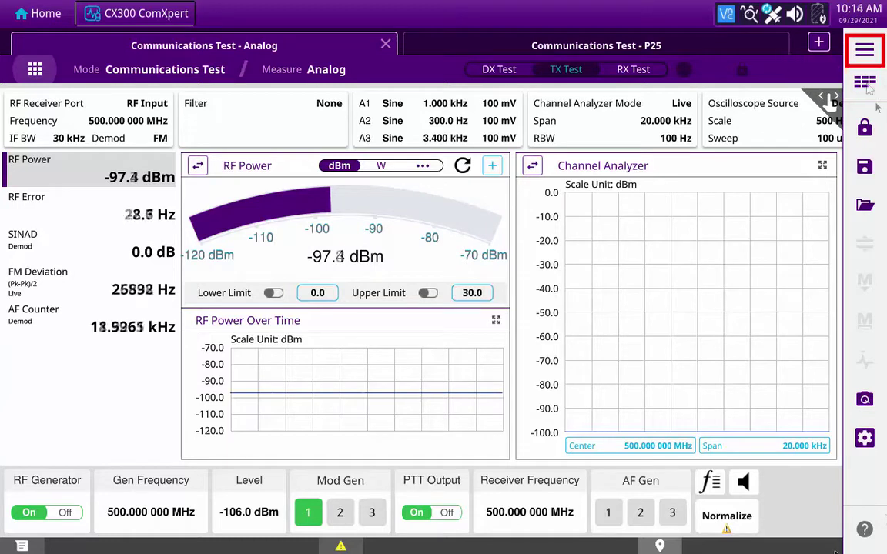
# Step: Review the RF Generator settings, then scroll the settings list and view the RF Receiver settings
pyautogui.click(864, 51)
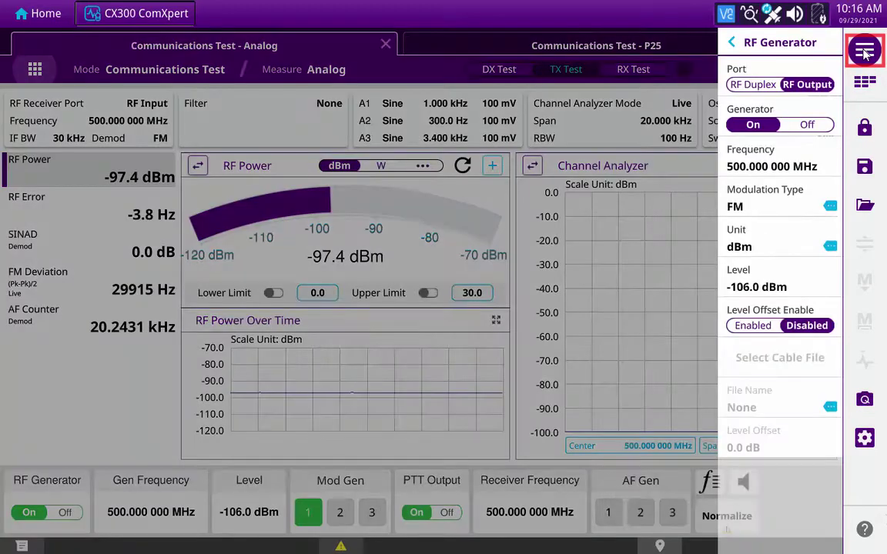
pyautogui.click(730, 44)
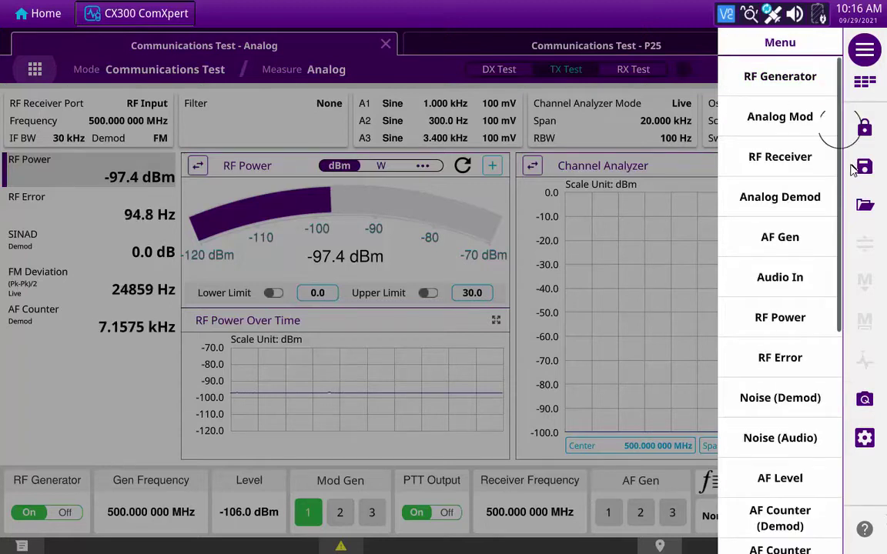
pyautogui.moveTo(847, 154); pyautogui.dragTo(845, 249)
pyautogui.scroll(3, 845, 250)
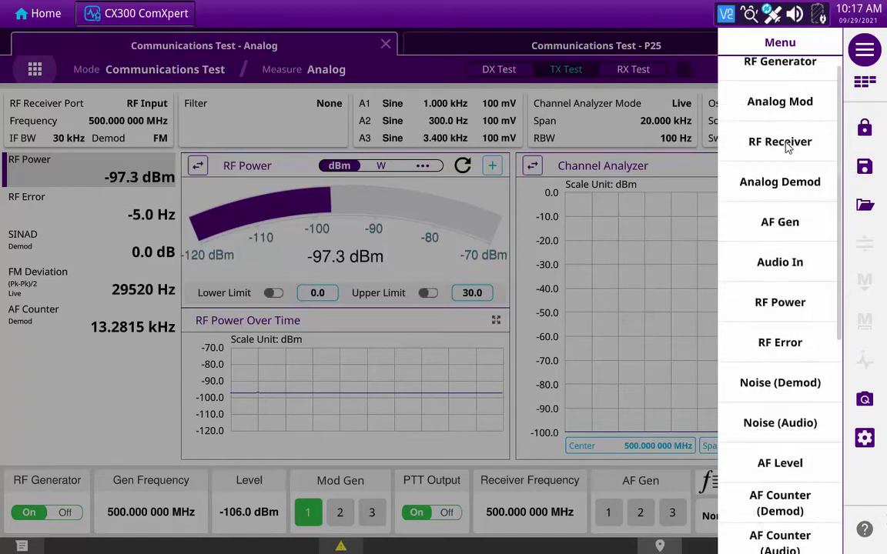
pyautogui.click(780, 142)
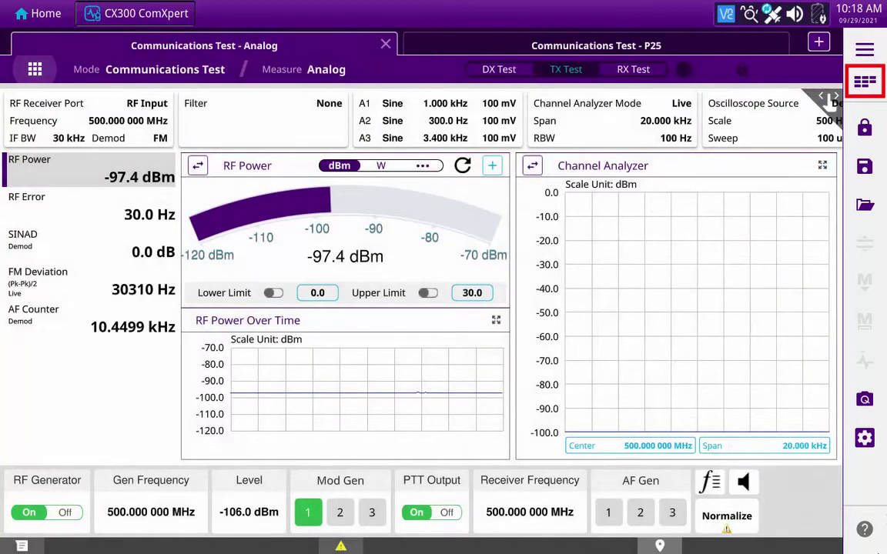
pyautogui.click(865, 82)
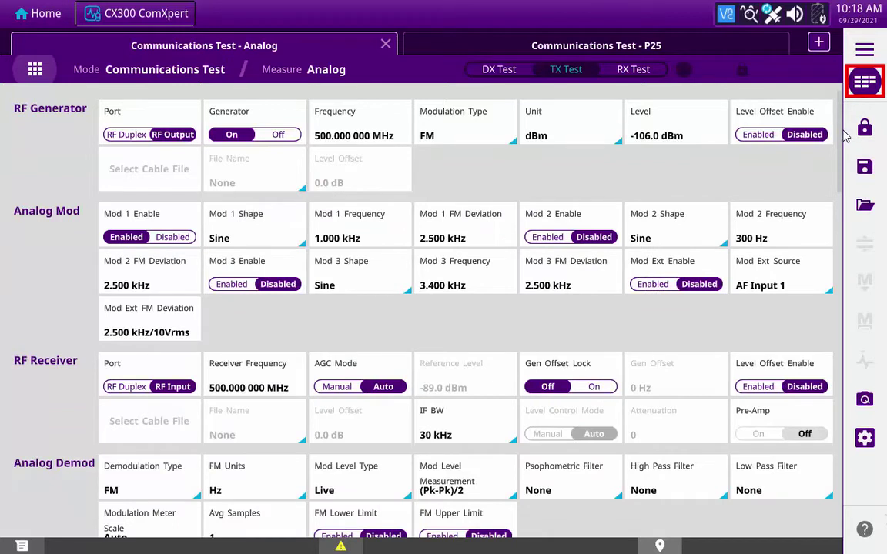
pyautogui.moveTo(842, 133); pyautogui.dragTo(824, 392)
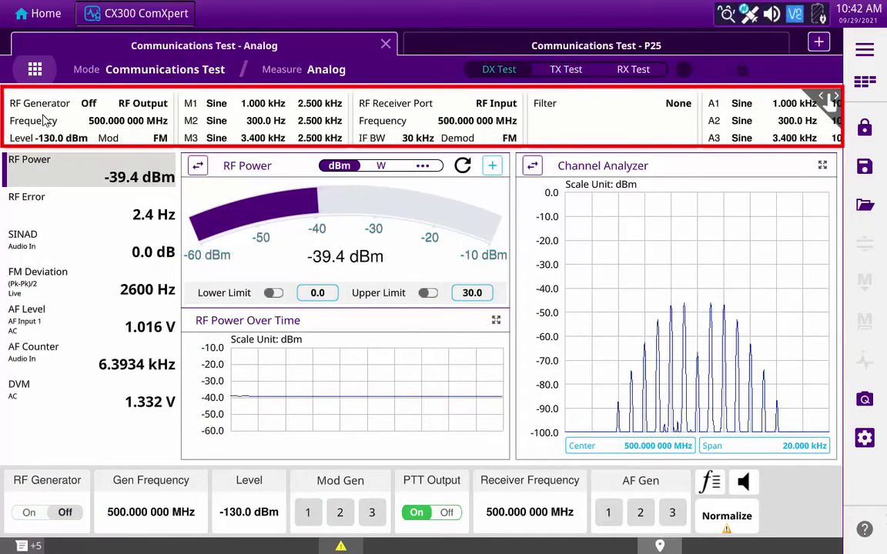
# Step: Check the RF Generator and M1–M3 modulation generator settings, closing each panel afterward
pyautogui.click(44, 121)
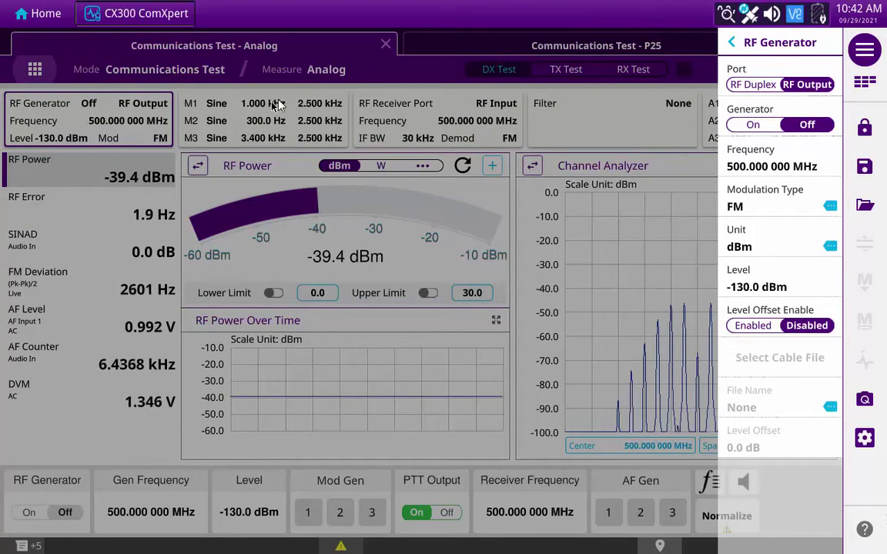
pyautogui.click(359, 61)
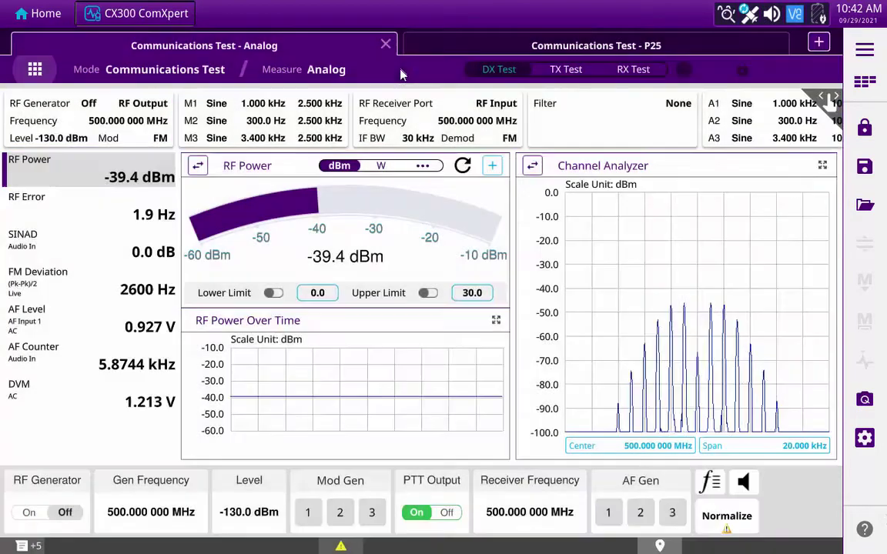
pyautogui.click(312, 132)
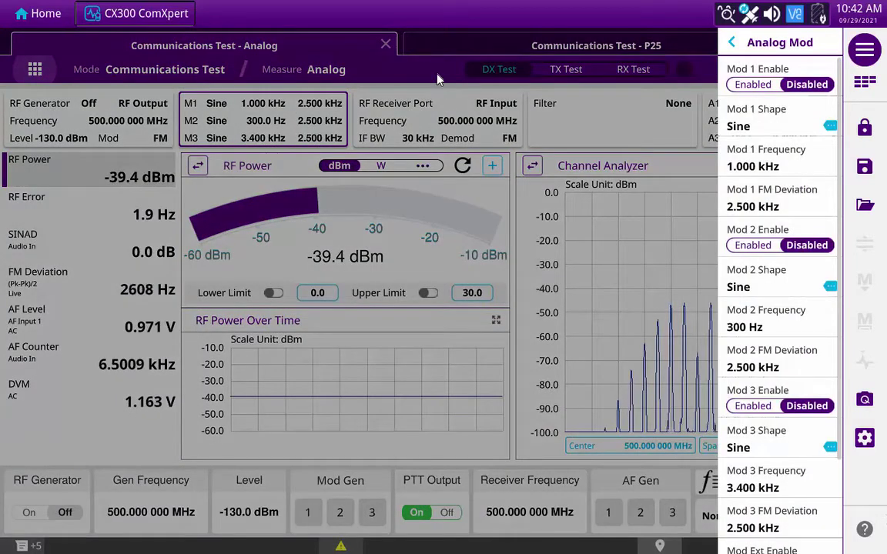
pyautogui.click(438, 79)
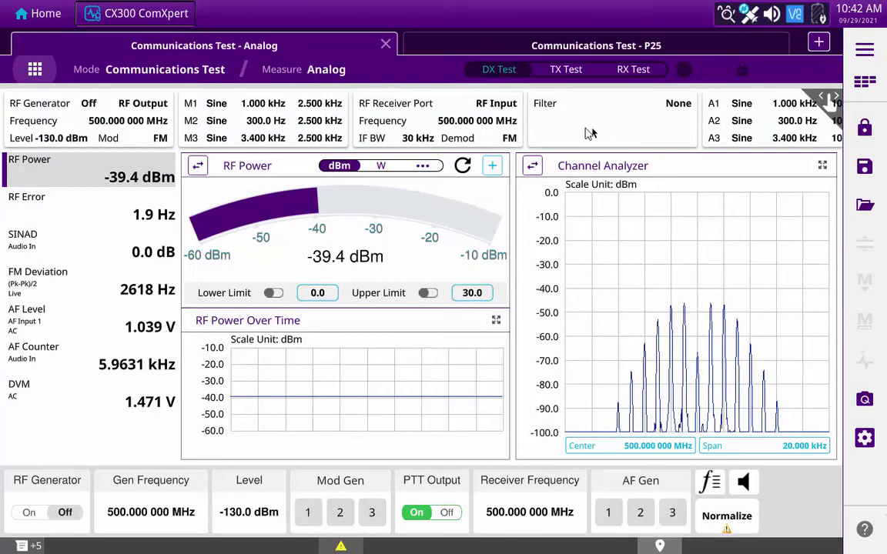
pyautogui.moveTo(589, 134); pyautogui.dragTo(361, 139)
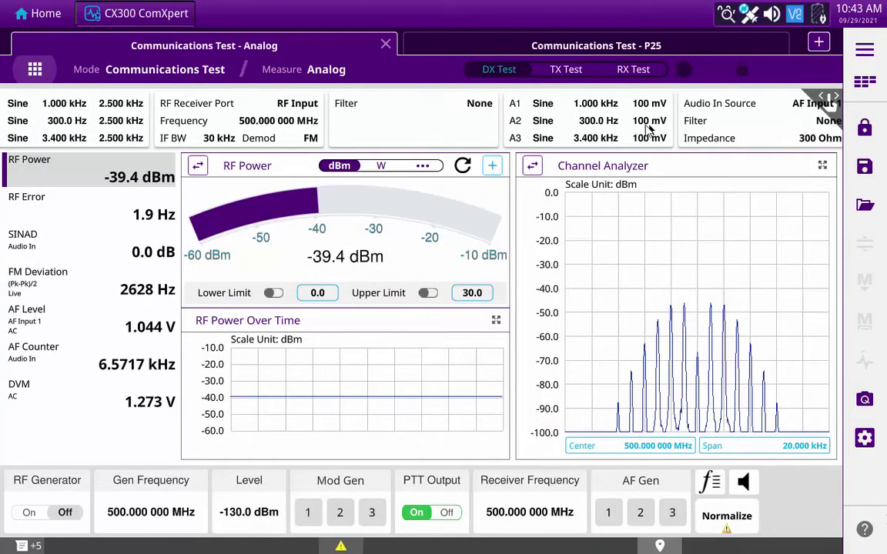
pyautogui.moveTo(648, 130); pyautogui.dragTo(420, 147)
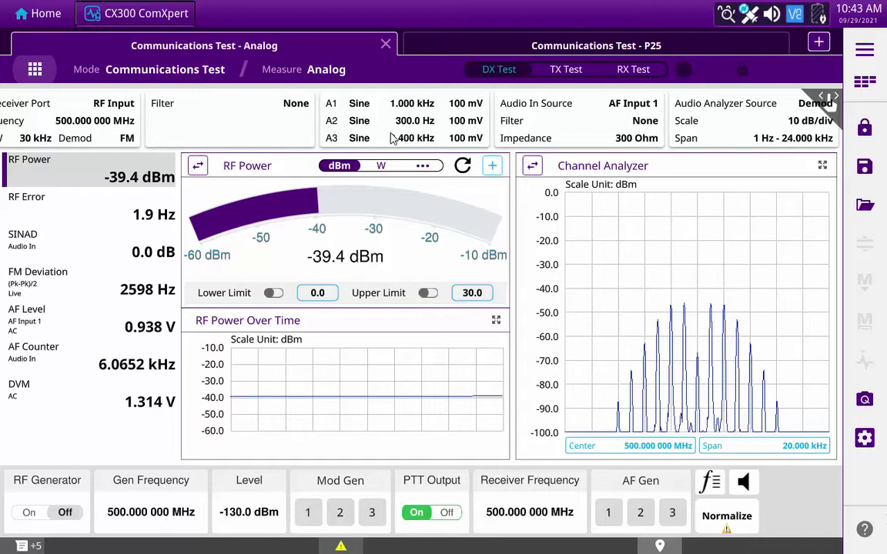
pyautogui.moveTo(393, 138); pyautogui.dragTo(615, 141)
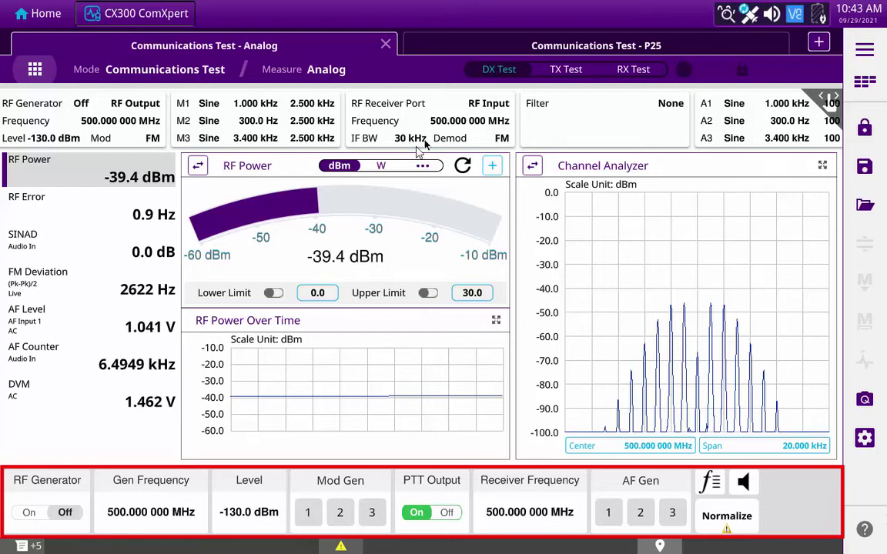
# Step: Toggle the RF generator on and back off, then bring up the 500.000000 MHz Gen Frequency keypad
pyautogui.click(66, 516)
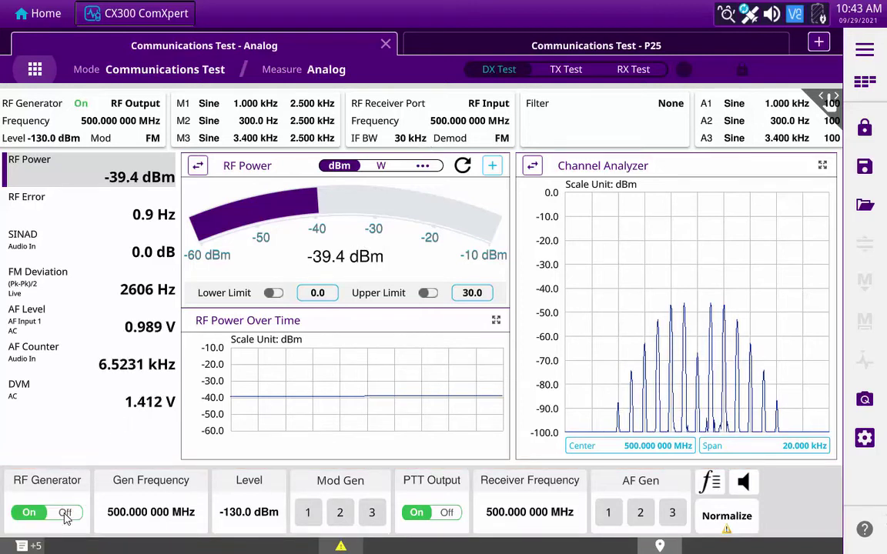
pyautogui.click(65, 513)
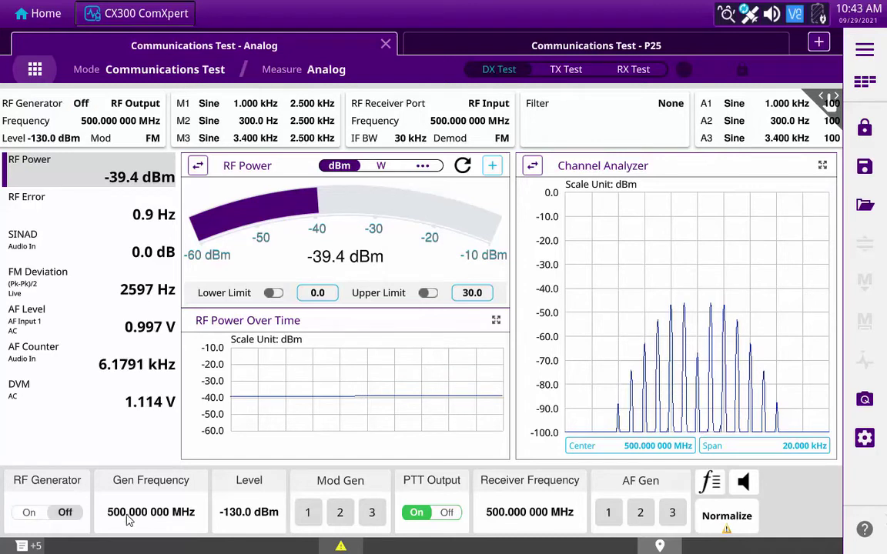
pyautogui.click(131, 521)
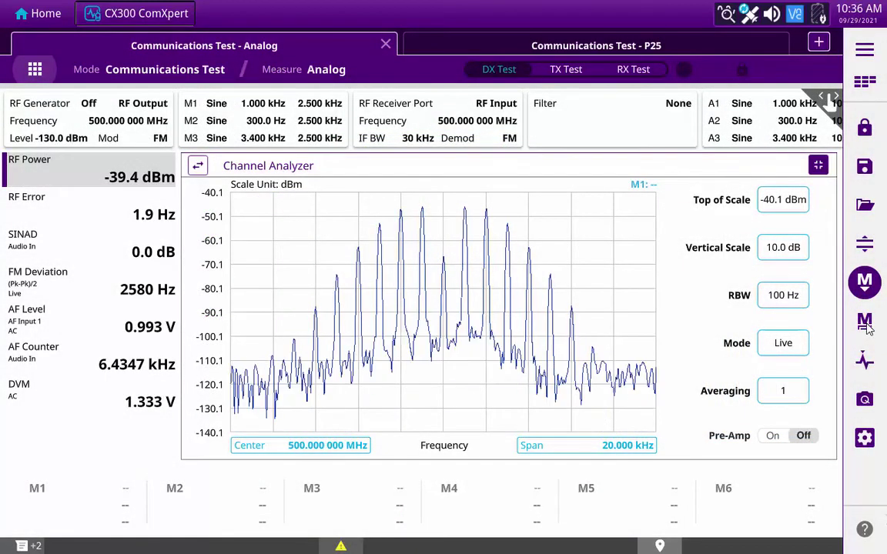
# Step: Add marker M1 to the Channel Analyzer trace and slide it to the right edge
pyautogui.click(866, 326)
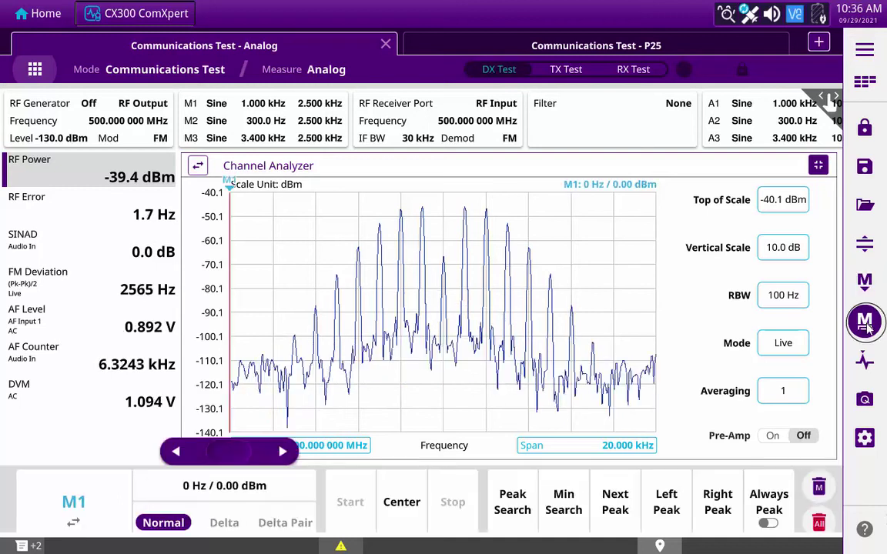
pyautogui.moveTo(229, 452)
pyautogui.mouseDown()
pyautogui.moveTo(654, 454)
pyautogui.moveTo(581, 453)
pyautogui.mouseUp()
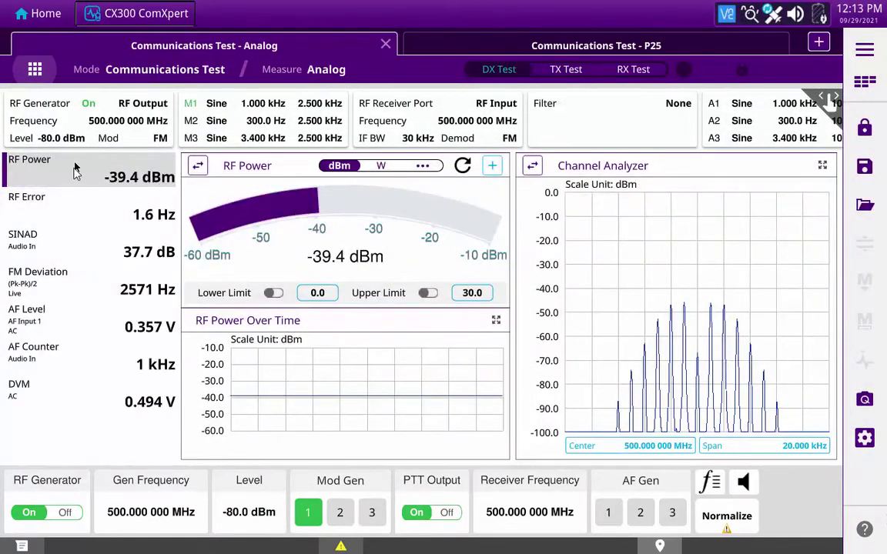
# Step: Bring up the RF Power settings showing dBm unit, Auto scale, 1 average and disabled limits
pyautogui.click(75, 176)
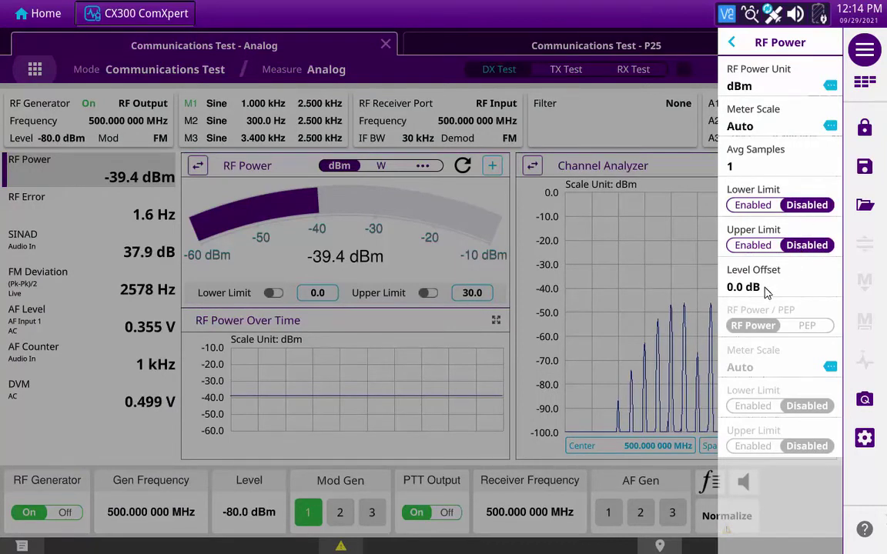
# Step: View and close the SINAD Noise (Audio) settings, then the AF Level settings
pyautogui.click(52, 221)
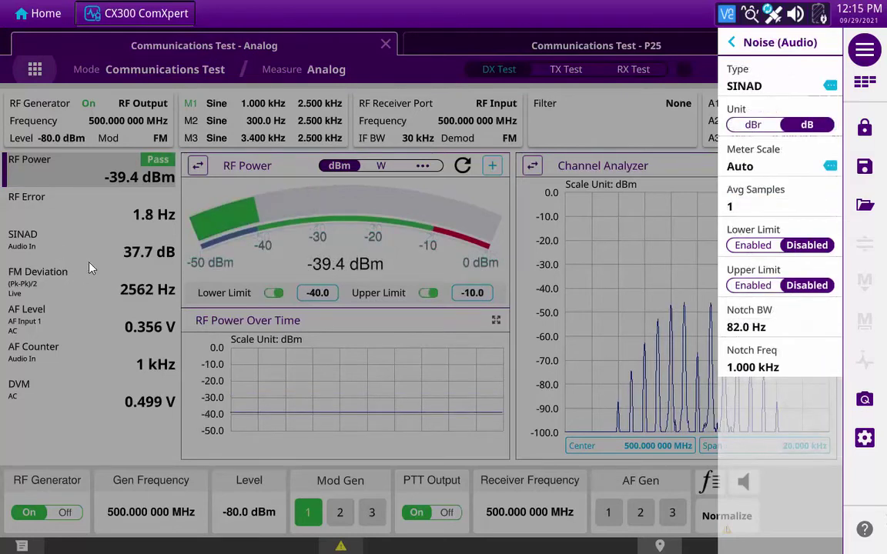
pyautogui.click(81, 311)
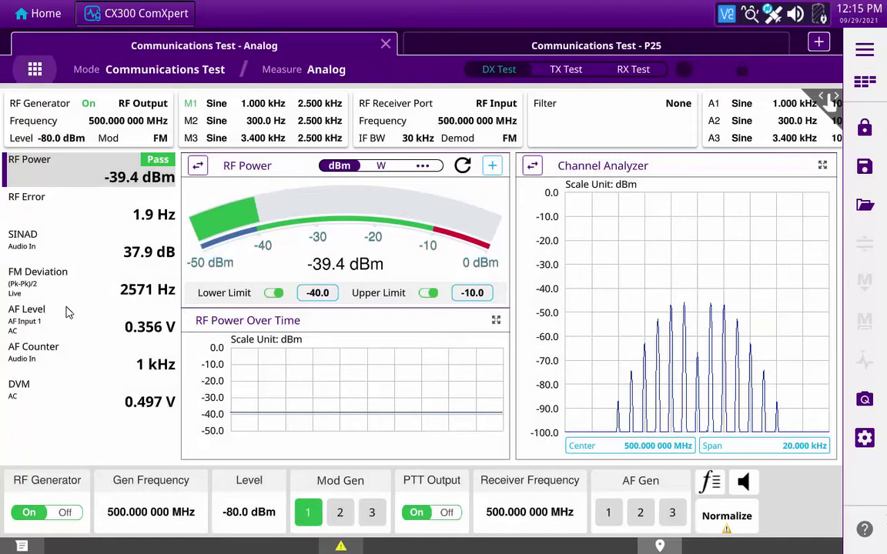
pyautogui.click(65, 307)
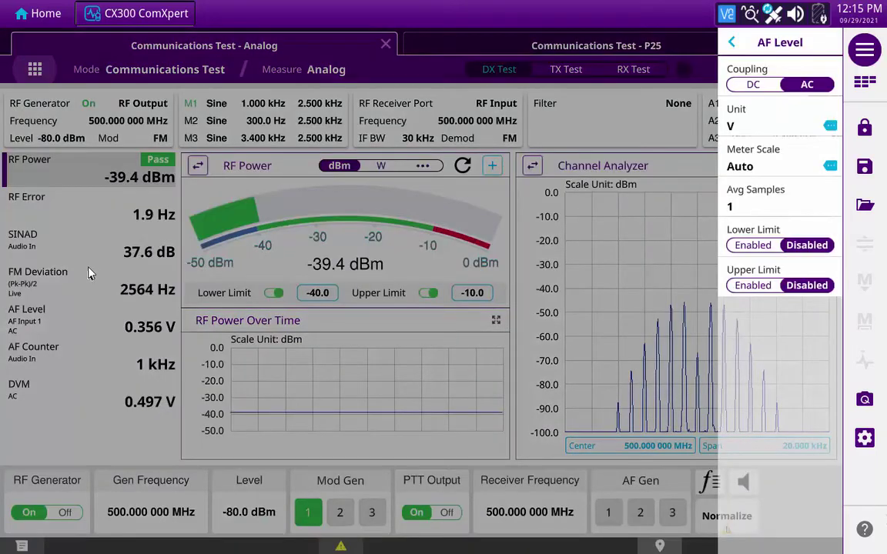
pyautogui.click(91, 270)
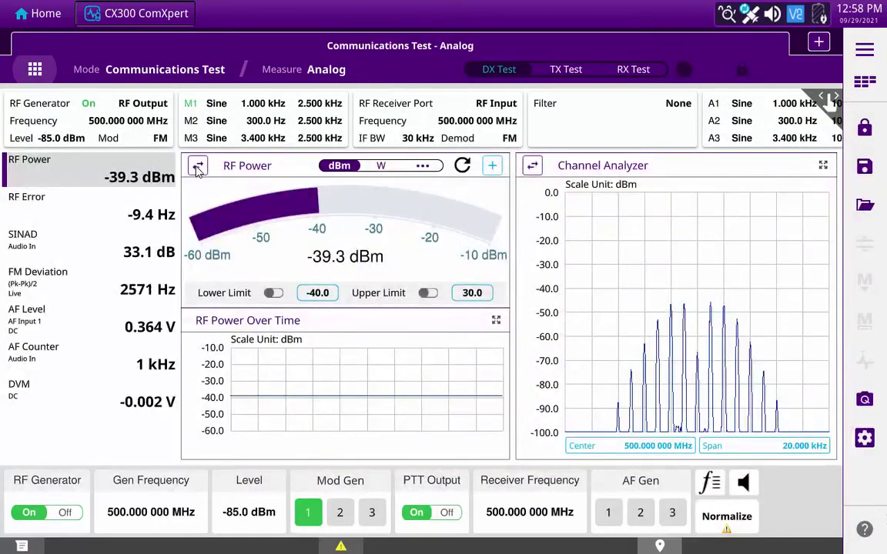
# Step: Swap the RF Power pane to display the SINAD meter
pyautogui.click(198, 167)
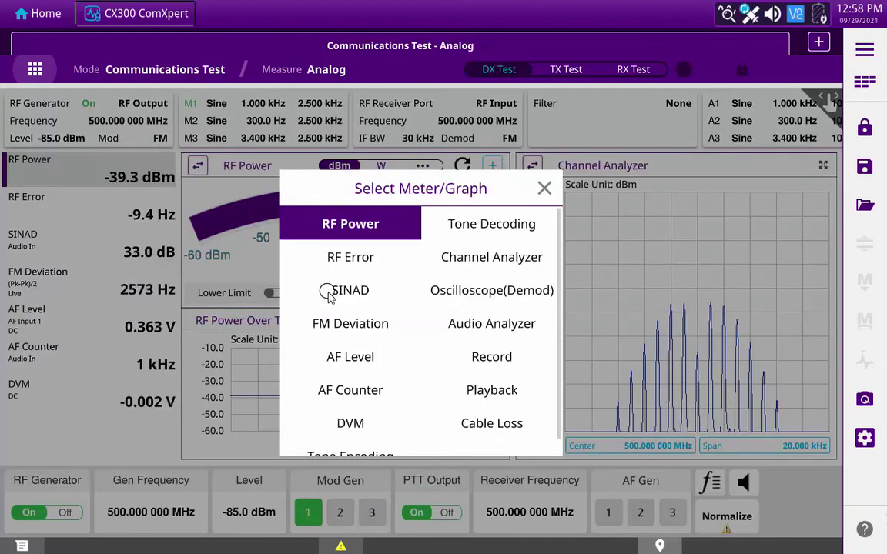
pyautogui.click(328, 293)
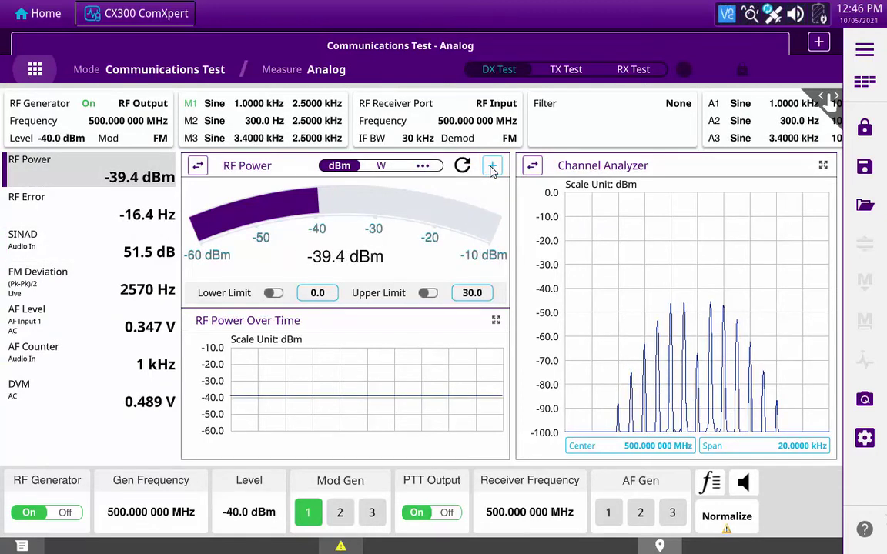
# Step: Add FM Deviation as the second meter in the RF Power pane
pyautogui.click(492, 167)
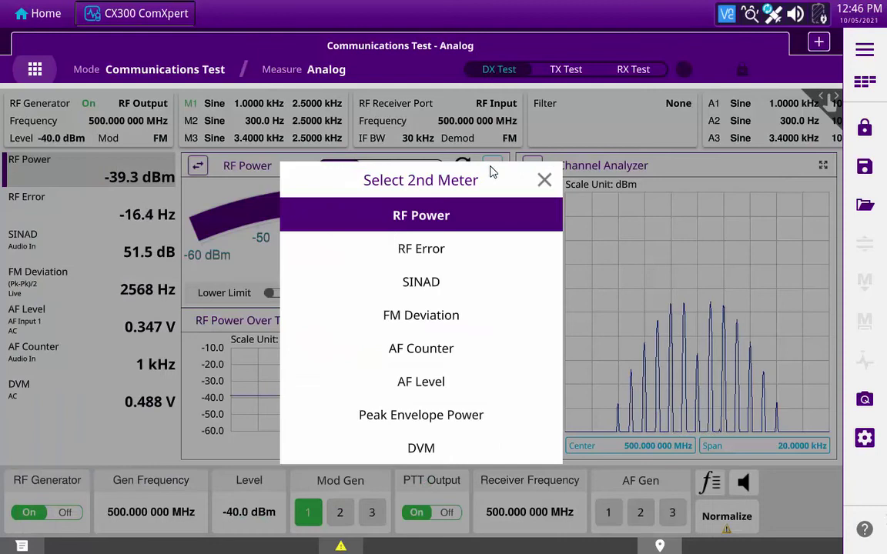
pyautogui.click(458, 319)
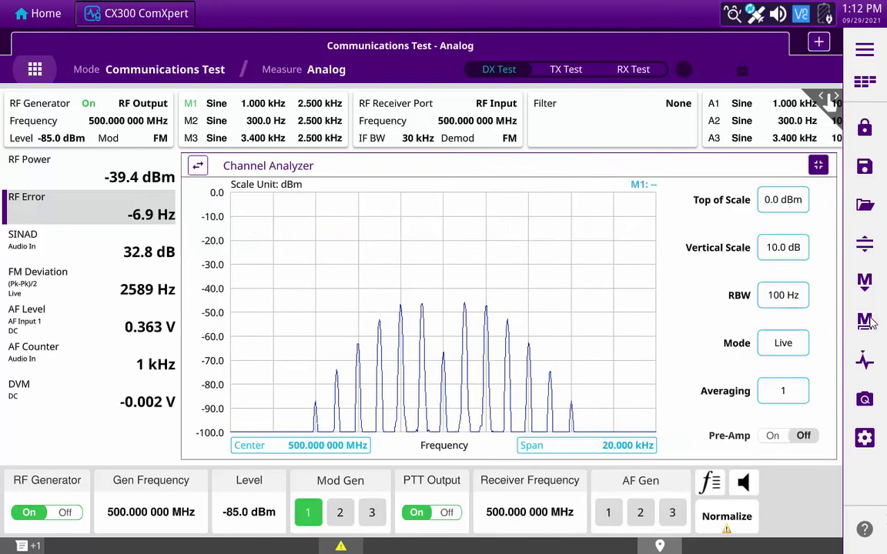
# Step: Add marker M1 to the spectrum trace and restore the Channel Analyzer to half-width
pyautogui.click(867, 323)
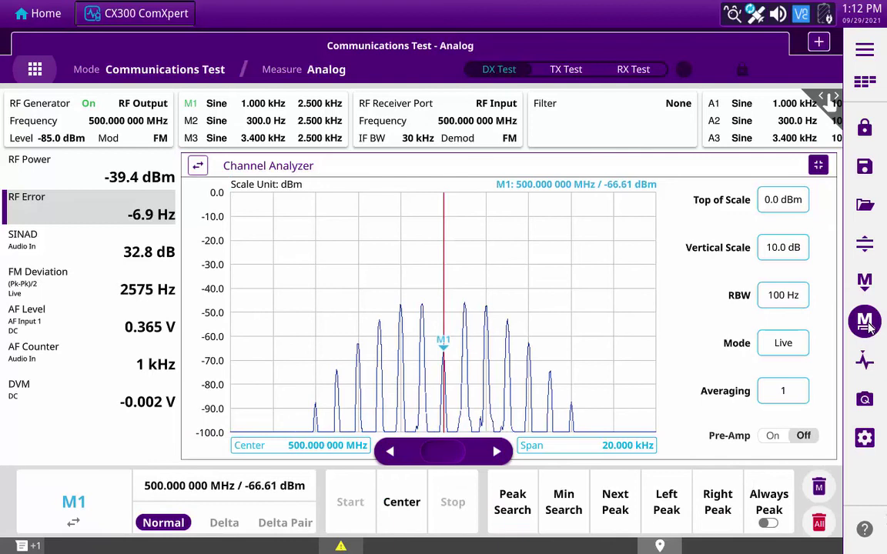
pyautogui.click(817, 166)
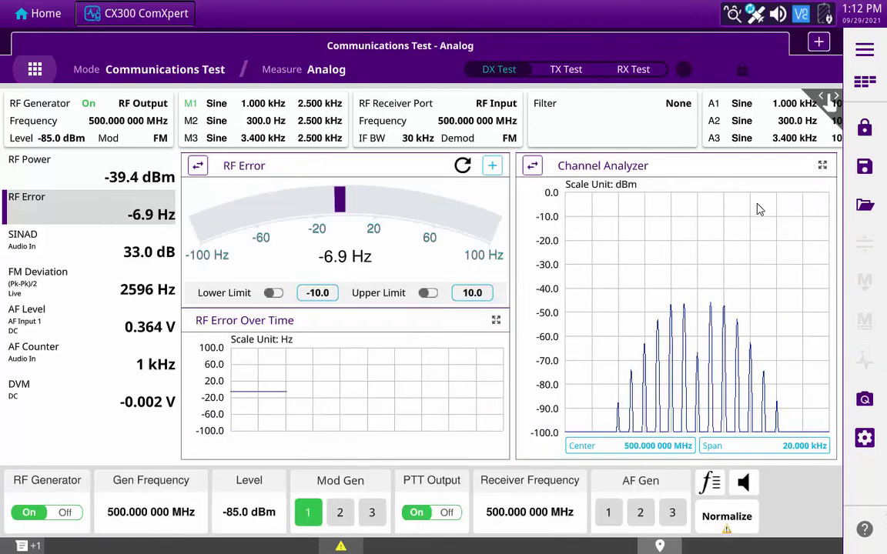